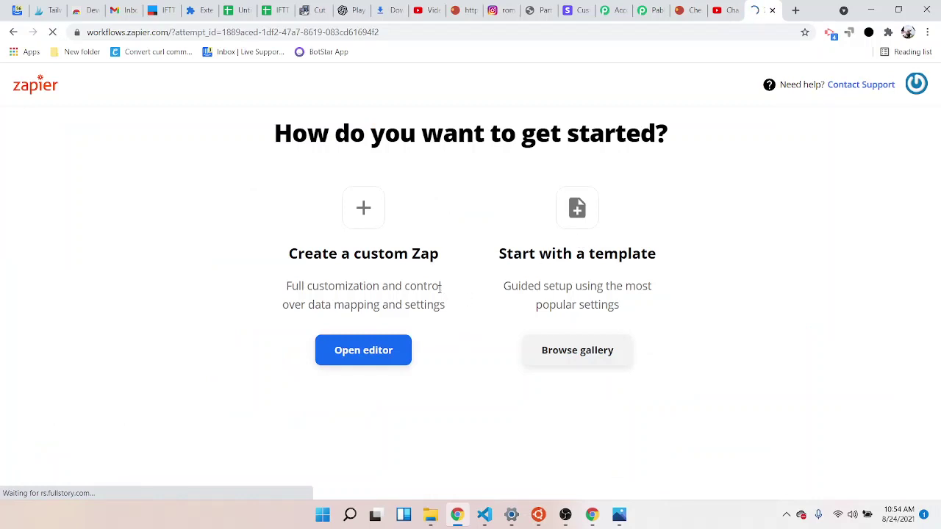
Start a custom Zap triggered by Webhooks by Zapier with the Catch Hook event, keeping the default trigger setup
click(362, 360)
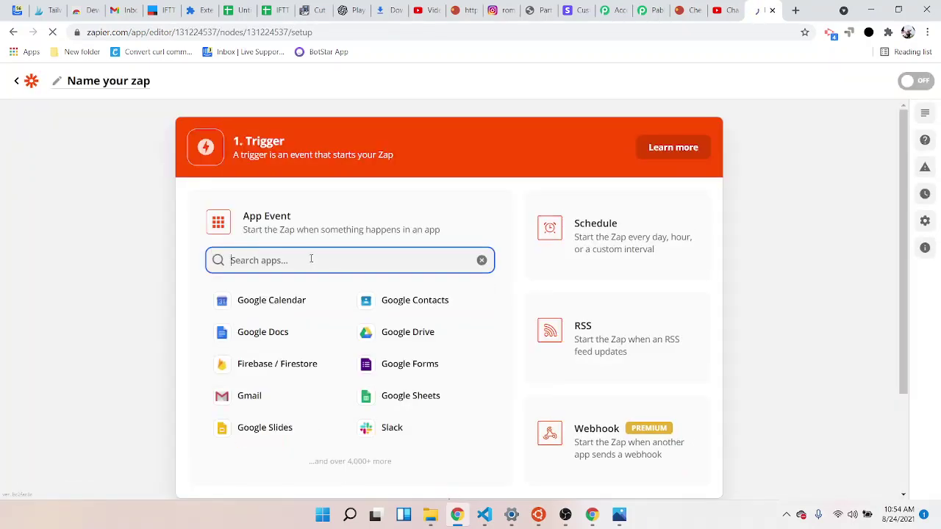
text(webh)
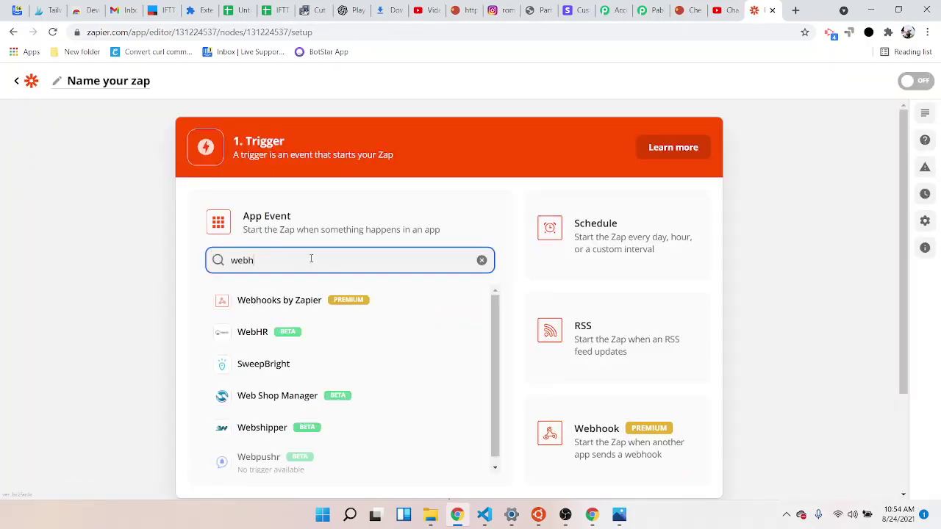
click(277, 297)
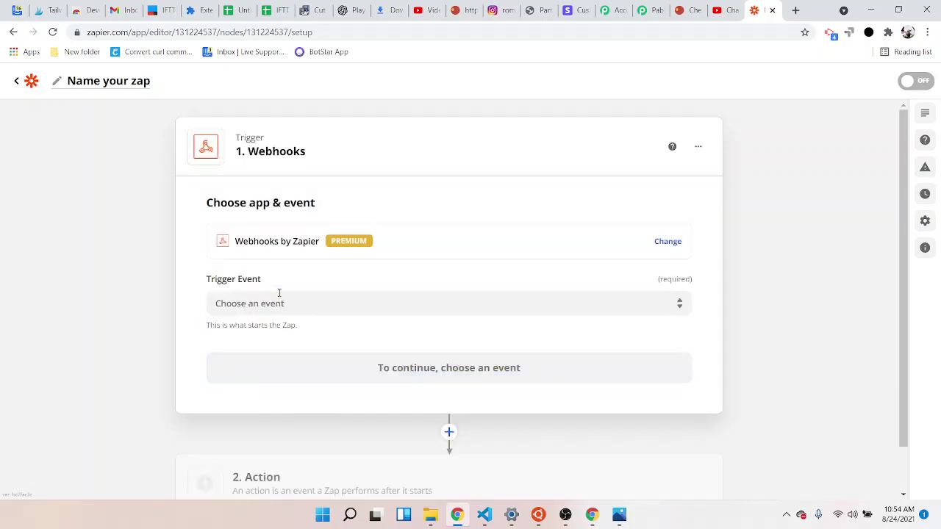
click(427, 307)
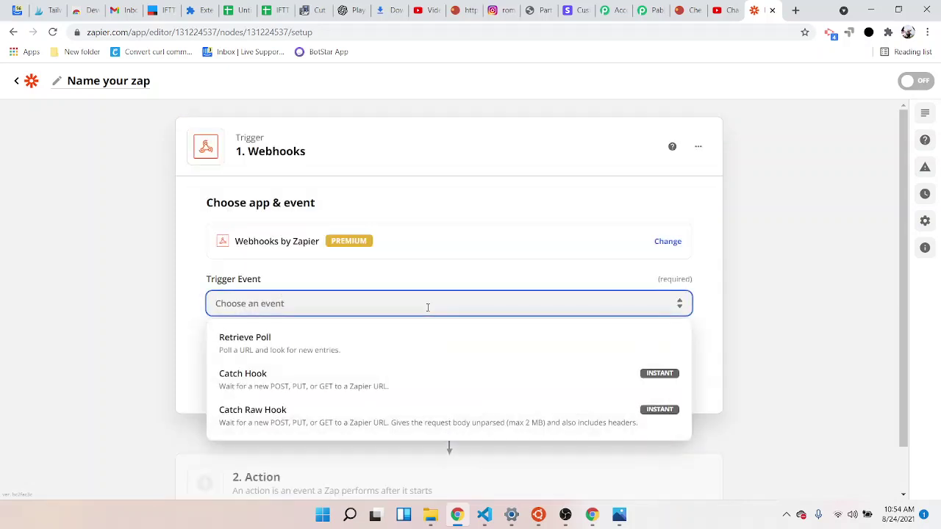
click(340, 382)
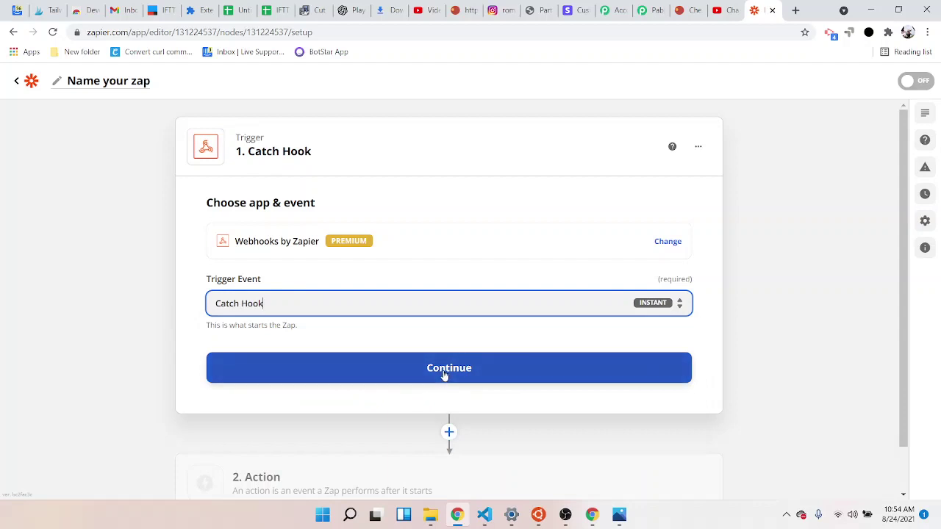
click(443, 375)
scroll(444, 372, down, 3)
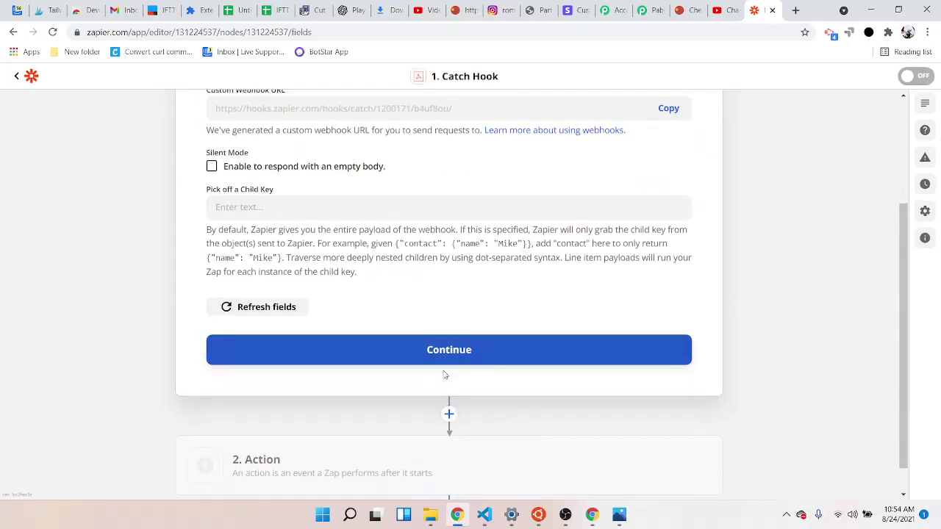
click(437, 354)
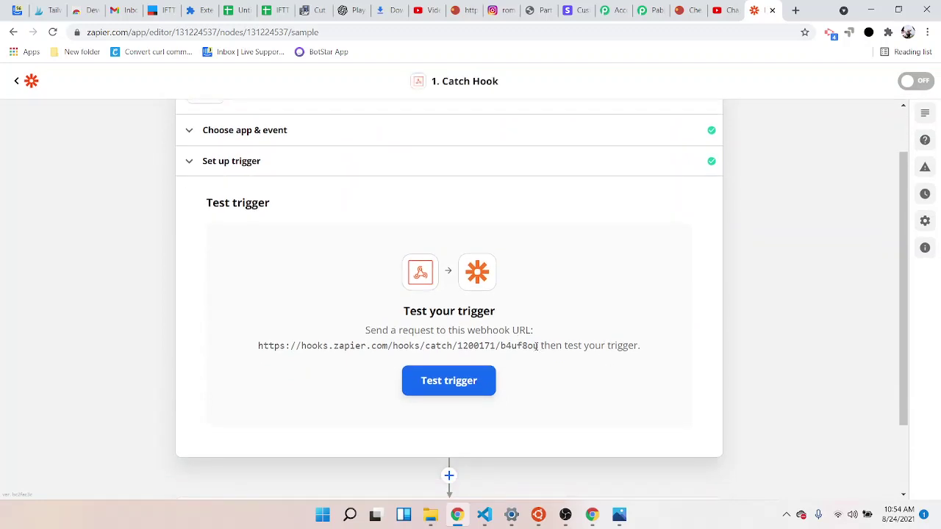
Copy the custom webhook URL shown in the Catch Hook trigger's test section
drag(537, 345, 243, 349)
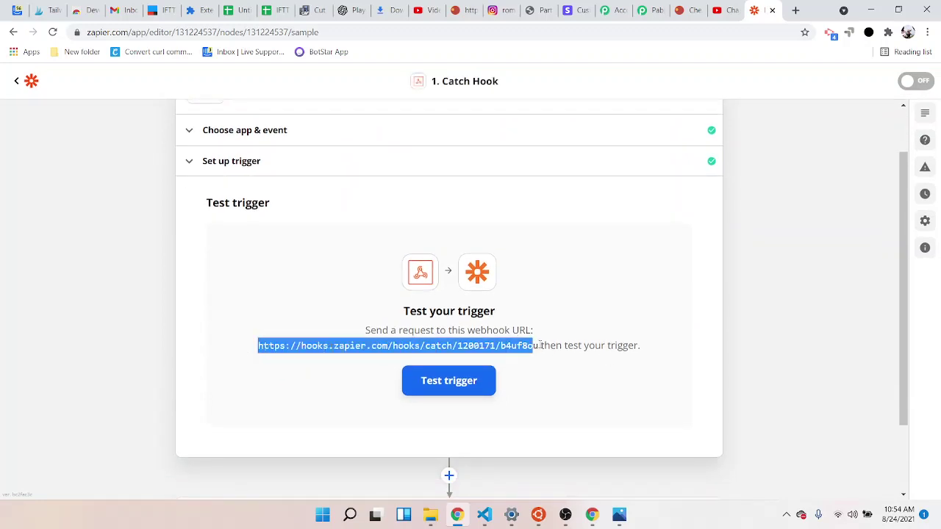
drag(538, 344, 257, 346)
right_click(301, 346)
click(313, 355)
Switch to the reloaded Cheat Layer page and submit the copied webhook URL as the Google Sheets Zapier/Pabbly/Integrately WebHook
click(687, 11)
key(F5)
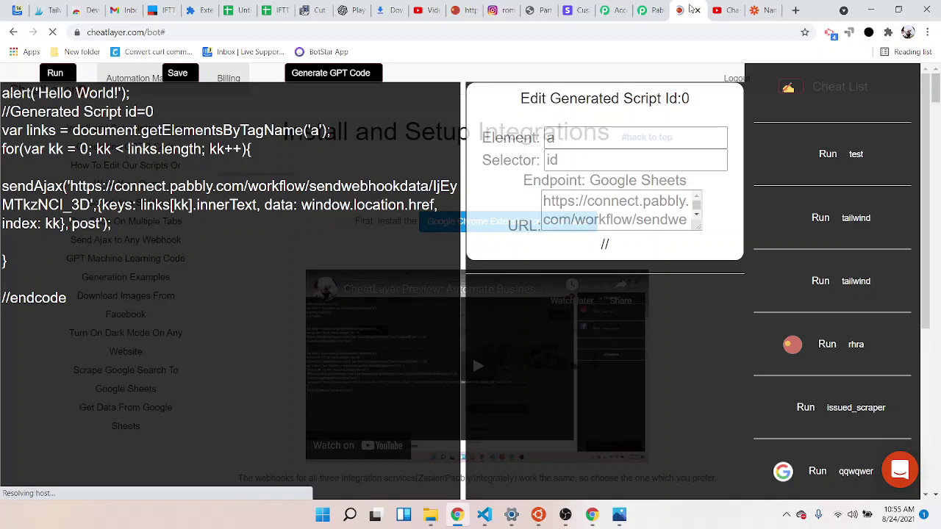
scroll(656, 280, down, 3)
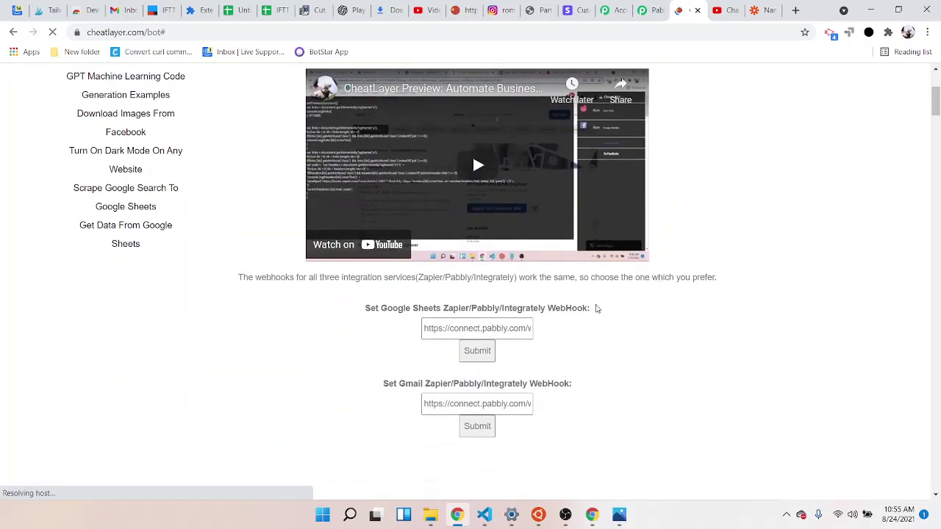
triple_click(487, 328)
key(ctrl+v)
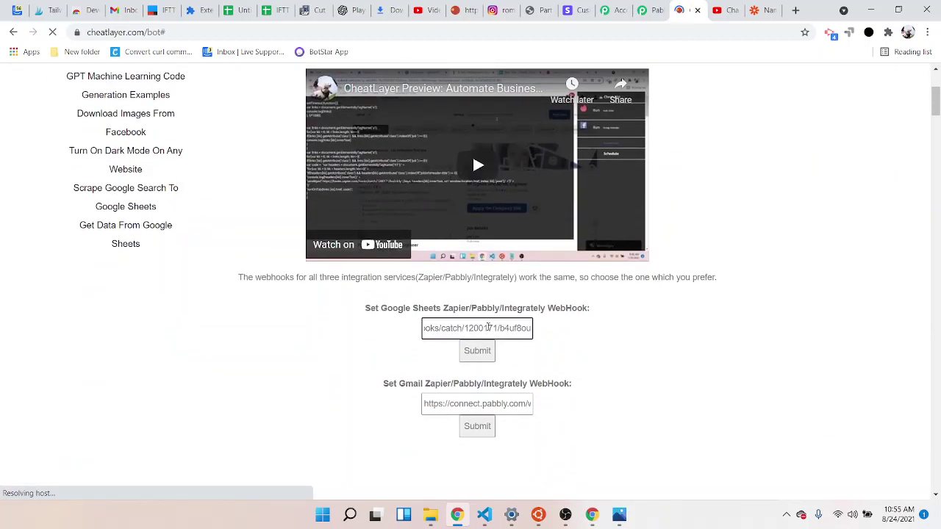
click(478, 350)
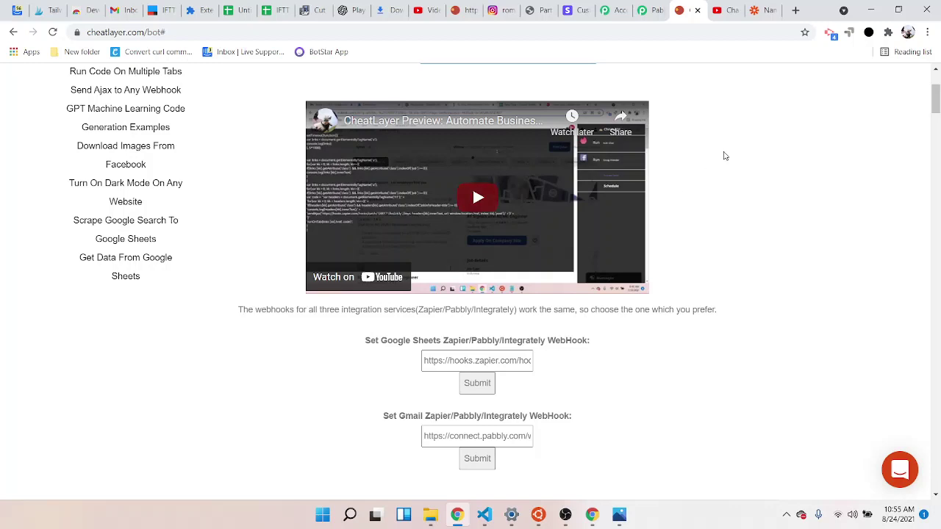
Generate GPT code in a new Cheat Layer script from the prompt "collects all the links on the page and sends them to google sheet"
click(869, 32)
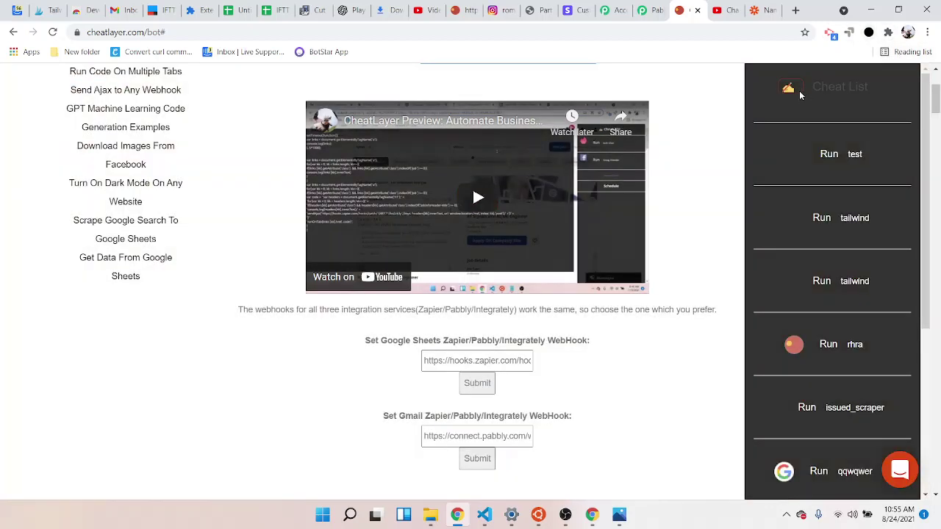
click(796, 89)
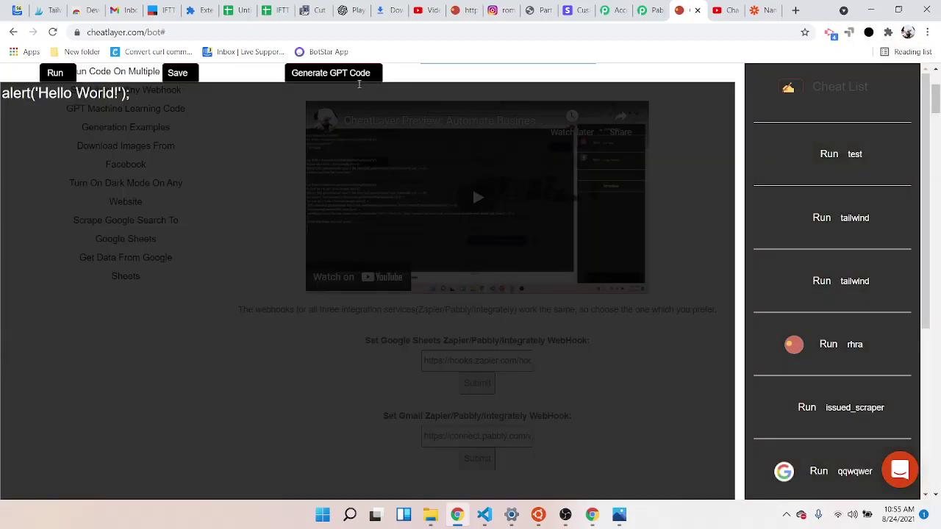
click(353, 77)
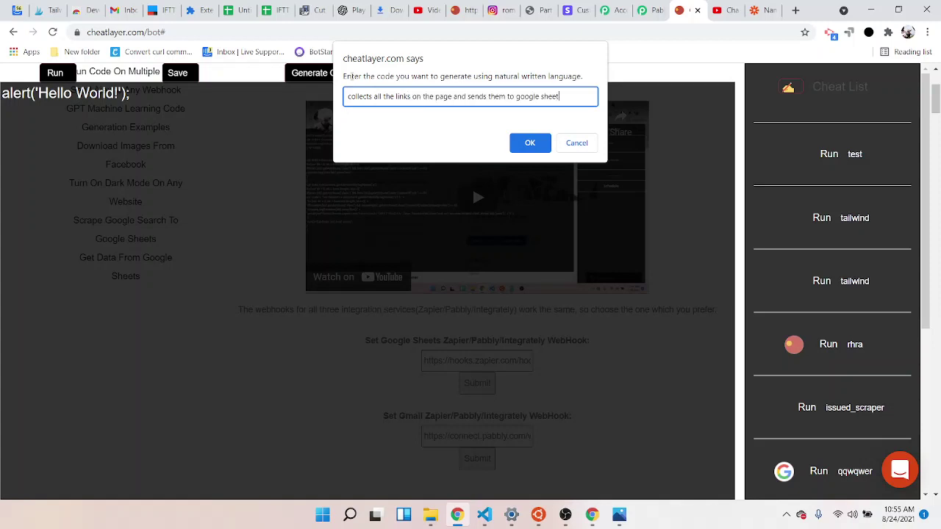
key(Return)
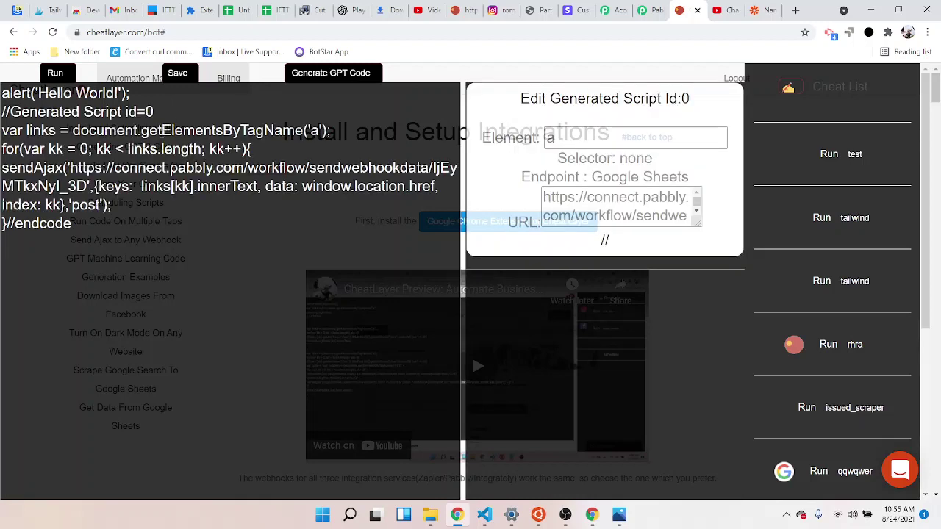
Replace the Pabbly URL in the generated script's sendAjax call with the copied Zapier webhook URL and run the script
drag(72, 168, 87, 187)
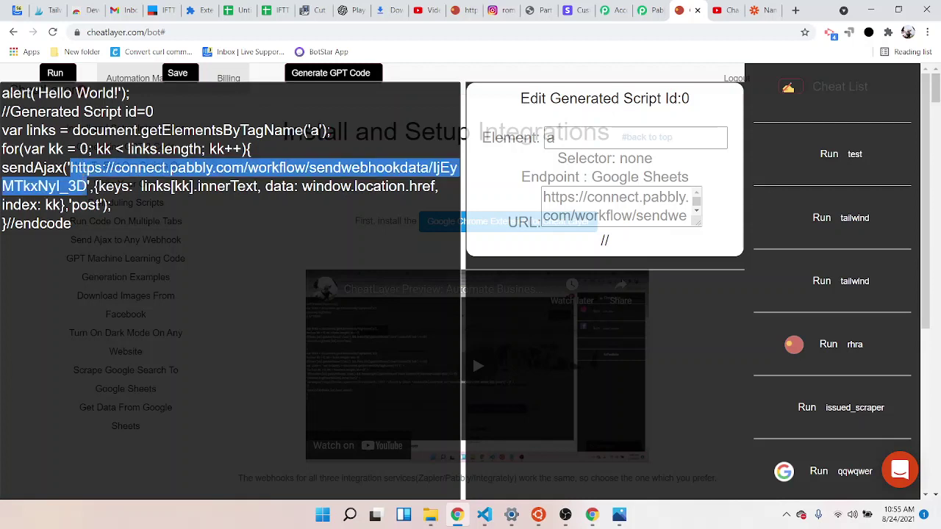
key(ctrl+v)
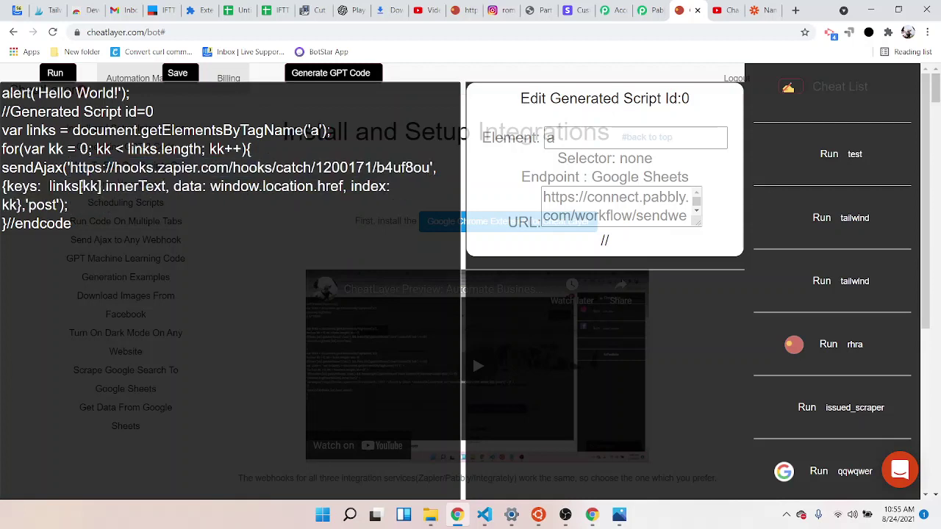
click(58, 73)
click(578, 100)
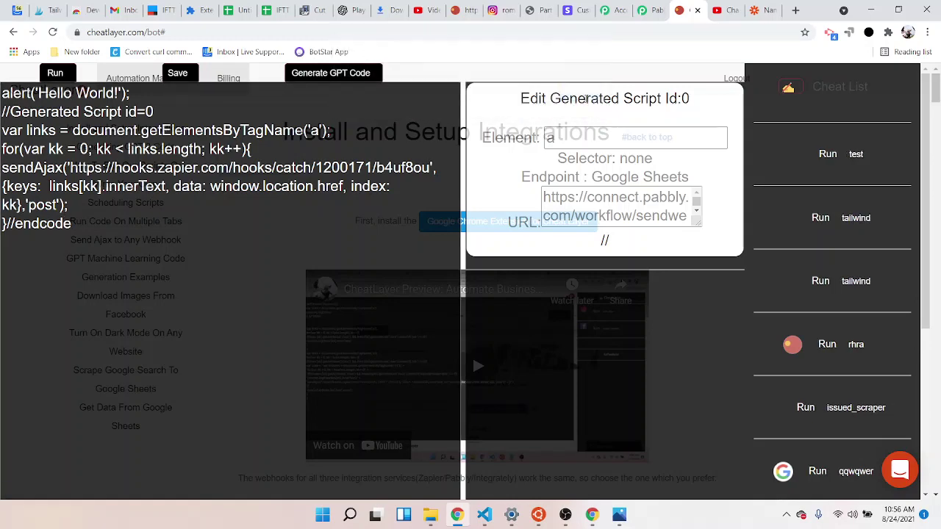
Switch back to the Zap, test its Catch Hook trigger, and continue to the action with the received request
click(760, 10)
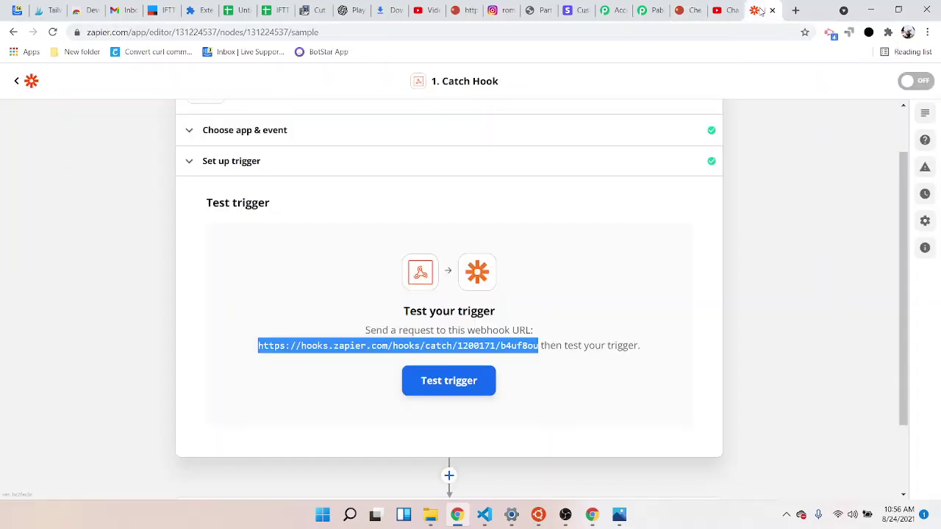
click(436, 385)
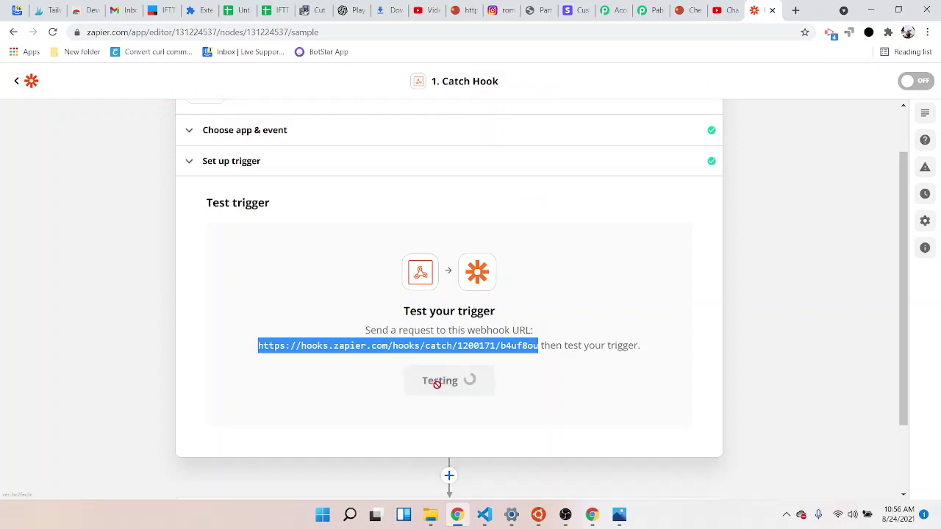
scroll(577, 355, down, 2)
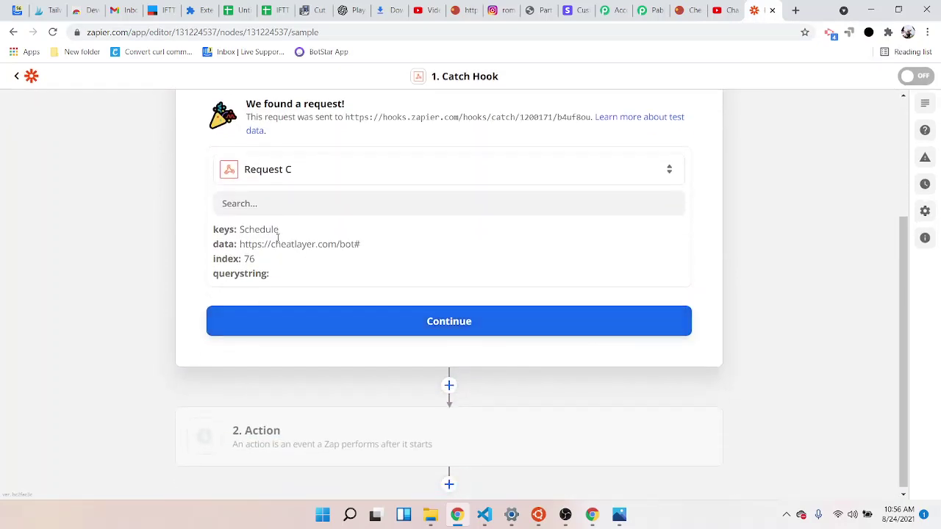
click(492, 323)
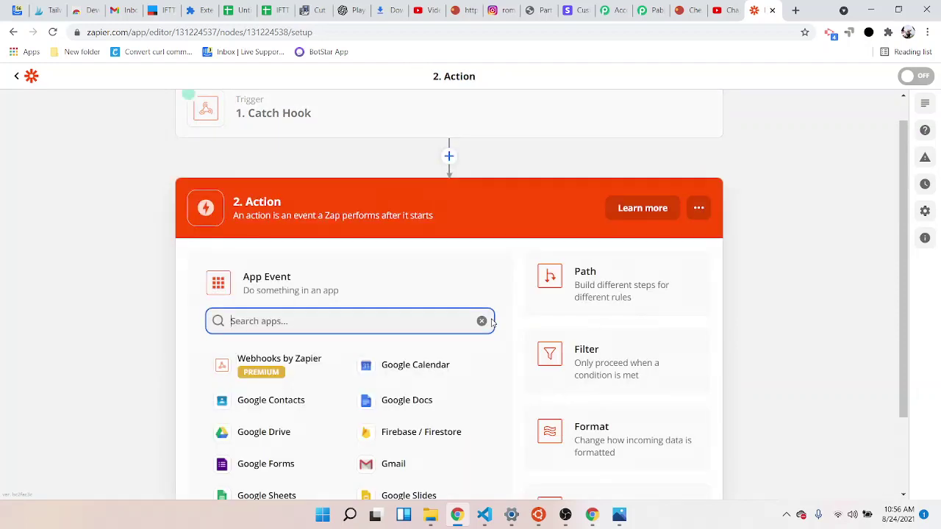
Set the Zap's action to Google Sheets with the Create Spreadsheet Row event and continue
text(google)
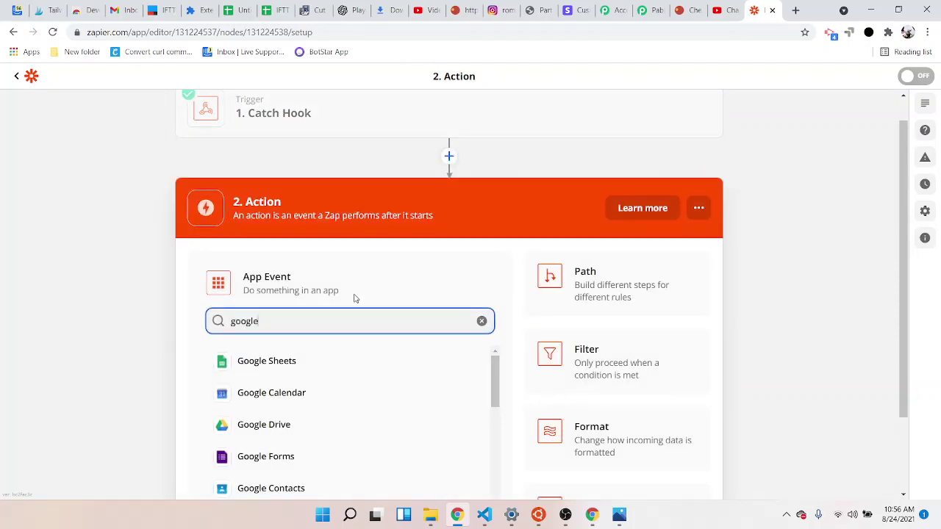
click(279, 361)
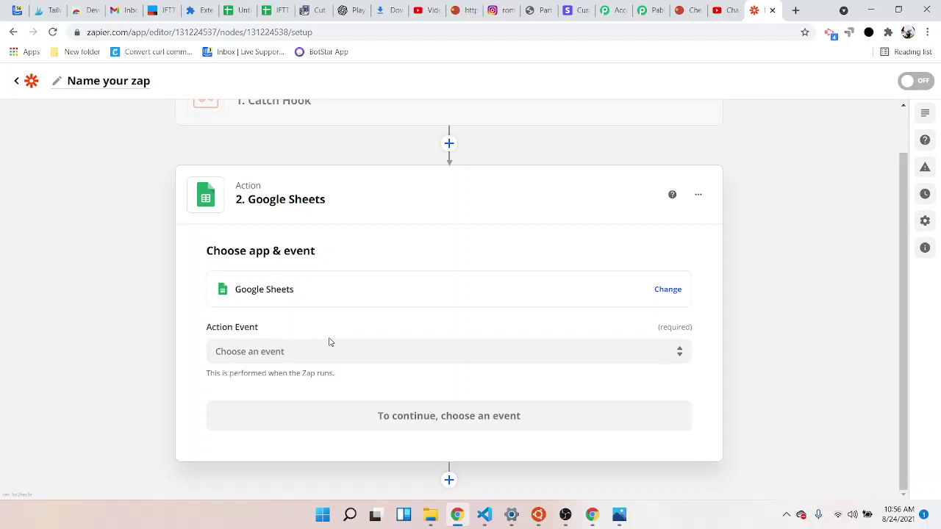
click(312, 352)
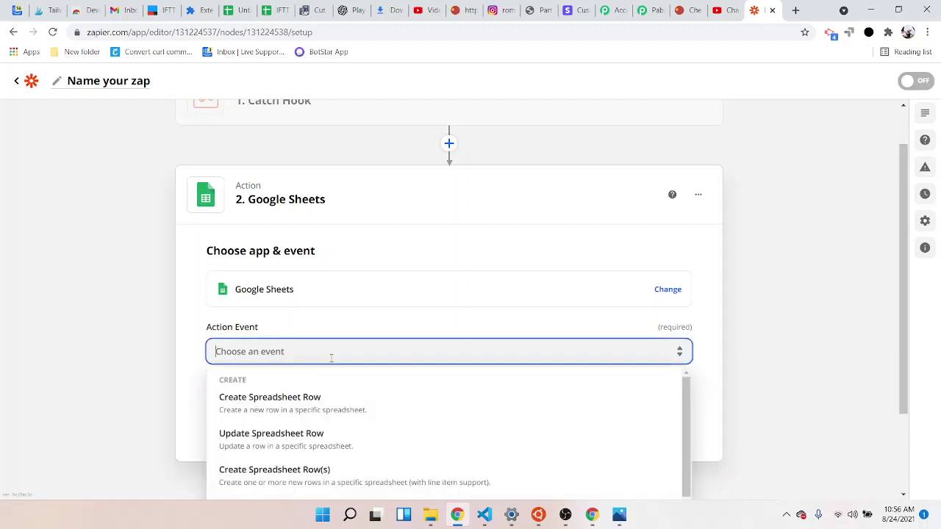
click(328, 406)
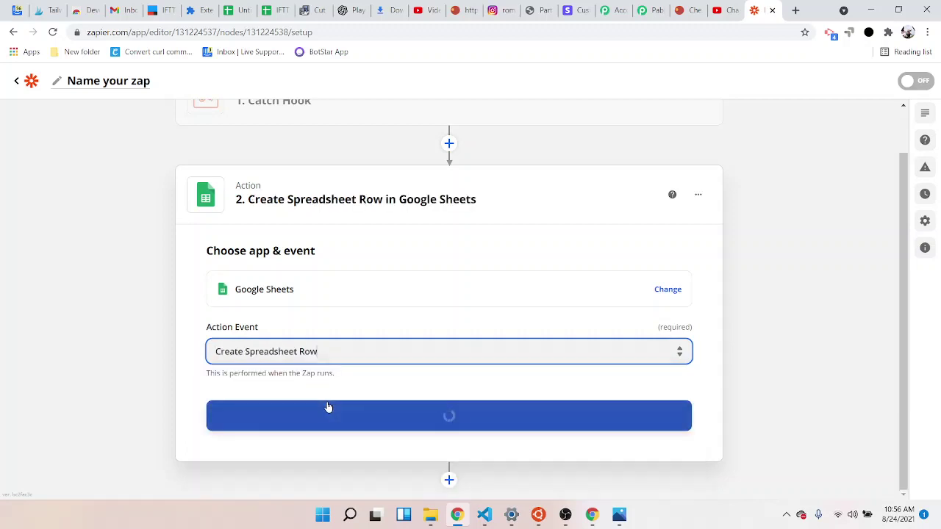
click(459, 424)
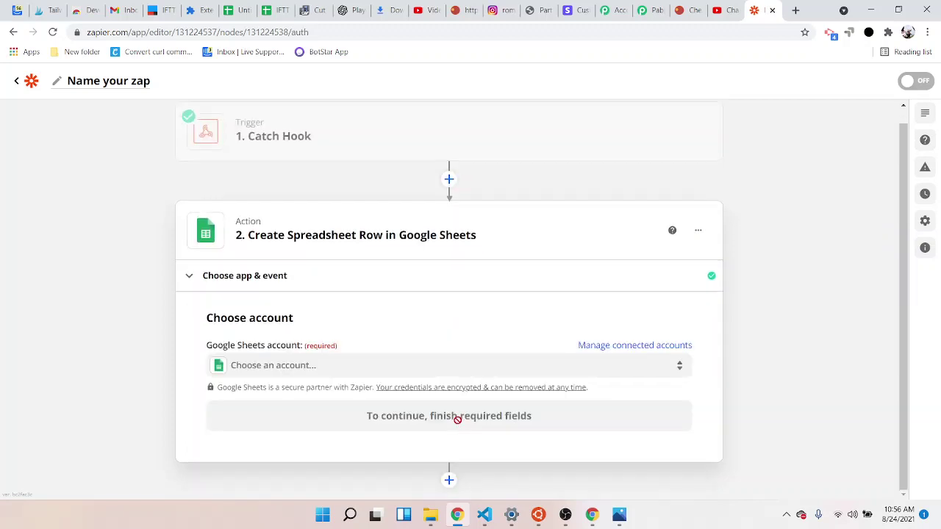
Select the existing connected Google Sheets account for the action and continue to its setup
click(477, 367)
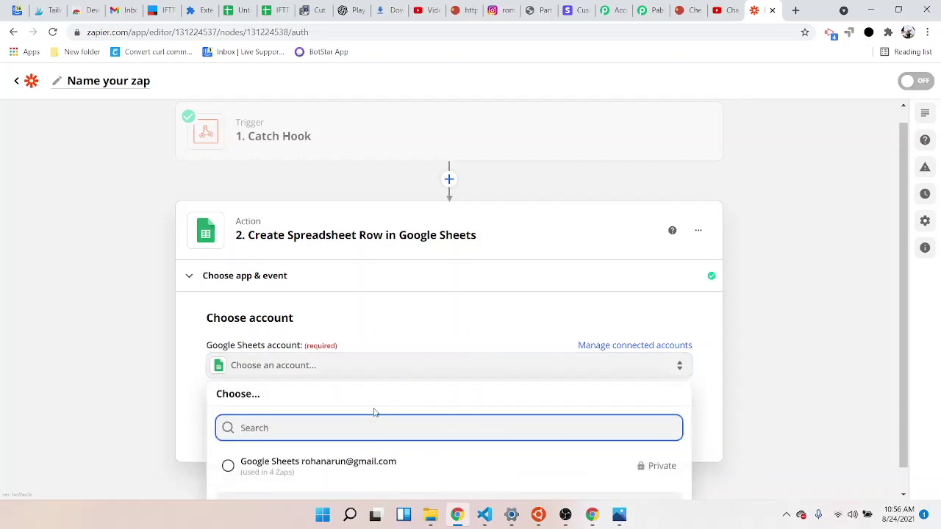
click(340, 464)
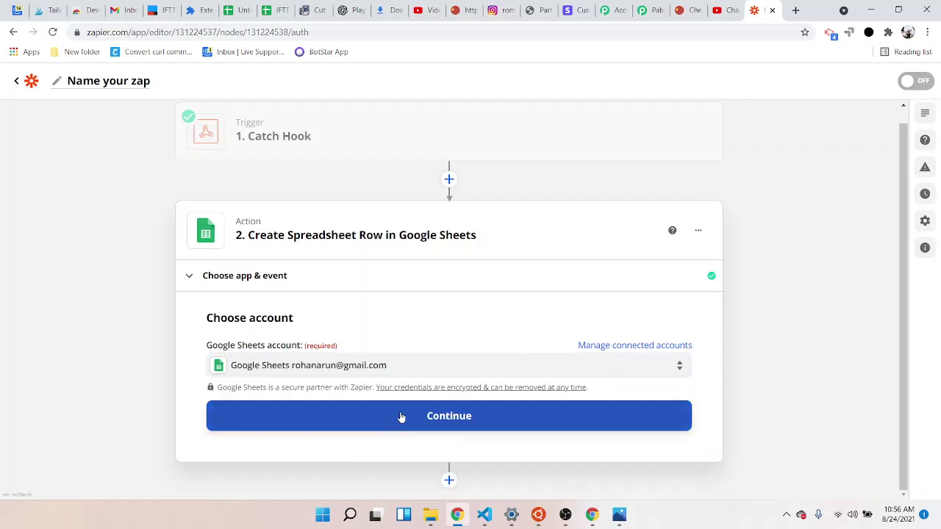
click(461, 416)
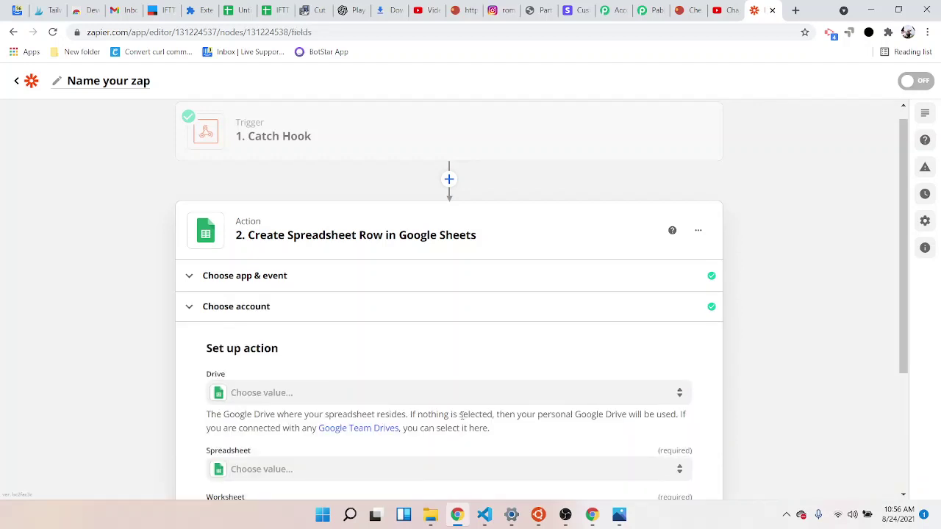
Set the action's Drive to My Google Drive, its Spreadsheet to IFTTT_Maker_Webhooks_Events and its Worksheet to Sheet1
click(349, 208)
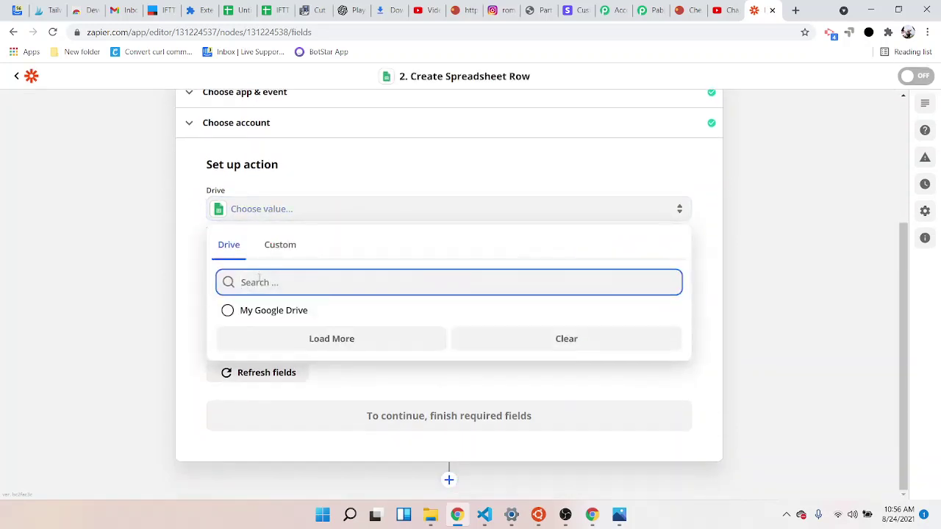
click(265, 313)
click(310, 287)
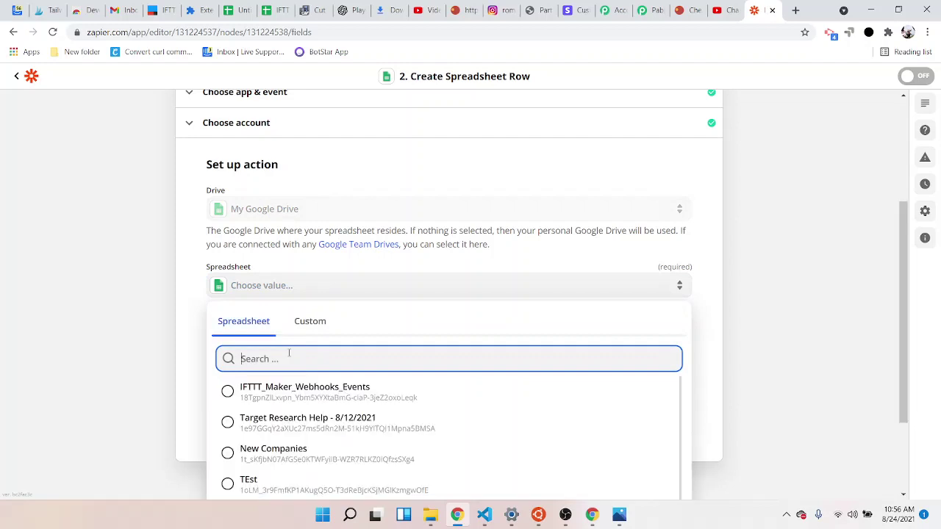
click(229, 392)
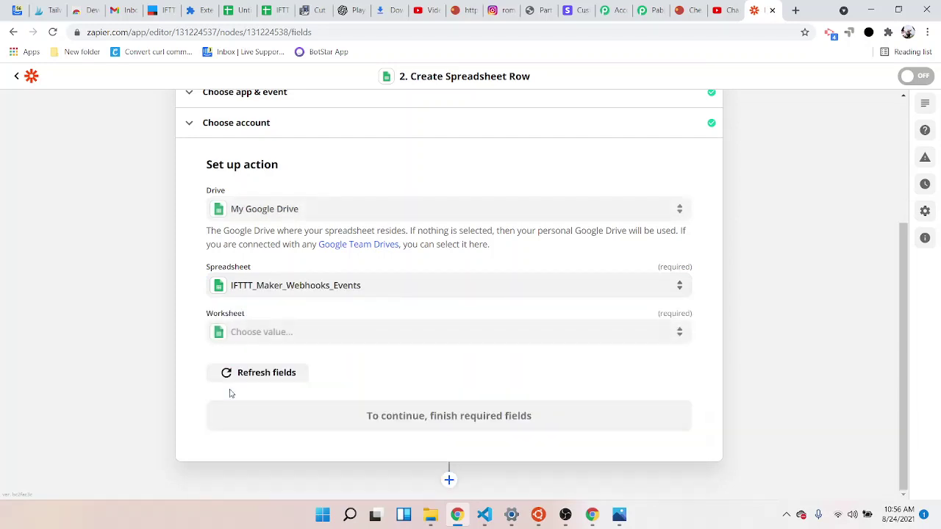
click(290, 334)
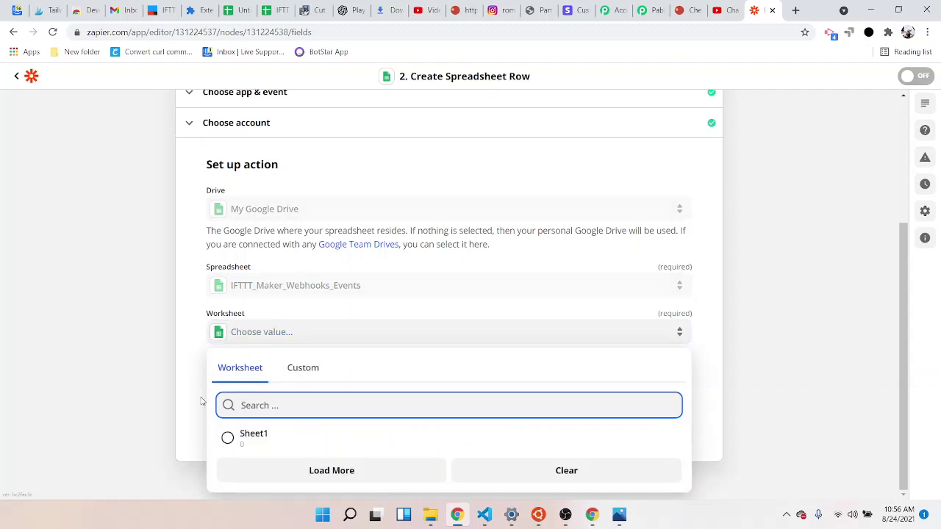
click(229, 435)
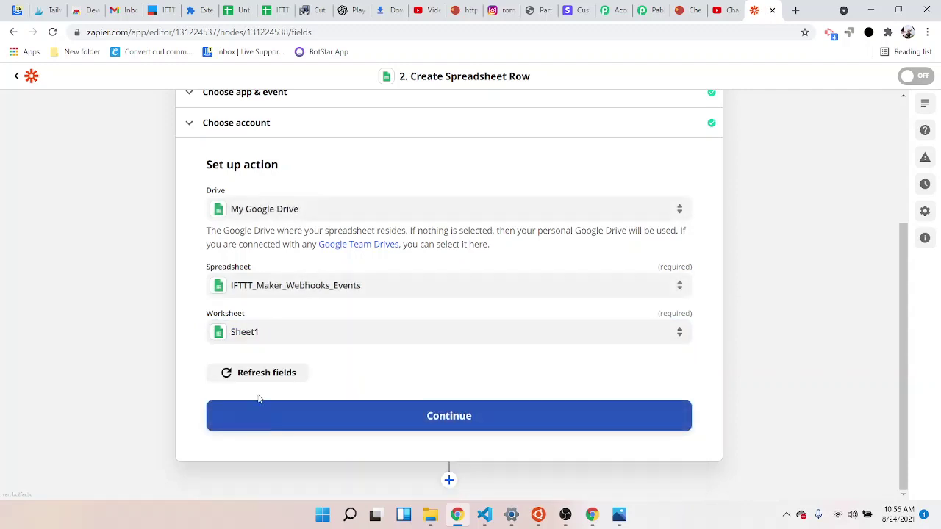
Map the Catch Hook's Index, Data and Keys values to the first, second and third worksheet columns respectively, and continue to the action test
scroll(263, 367, down, 2)
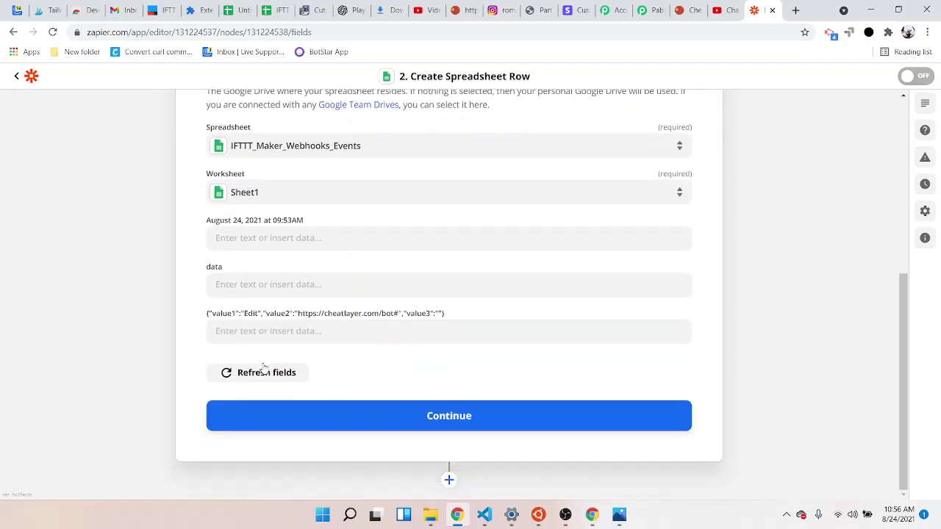
click(275, 237)
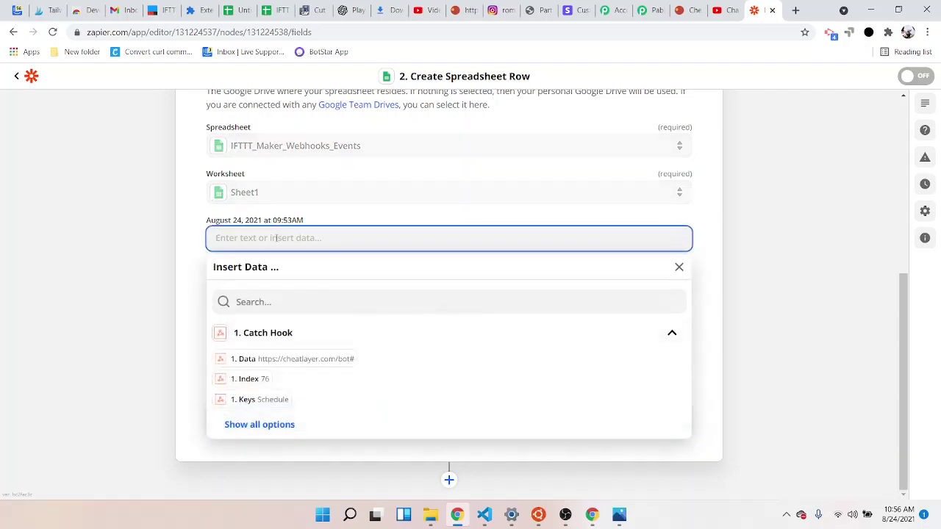
click(263, 379)
click(185, 311)
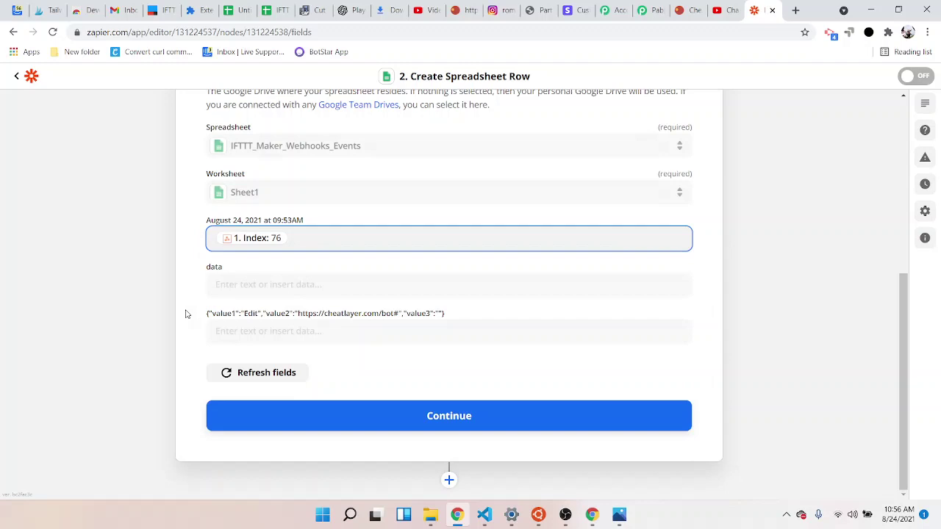
click(298, 282)
click(317, 405)
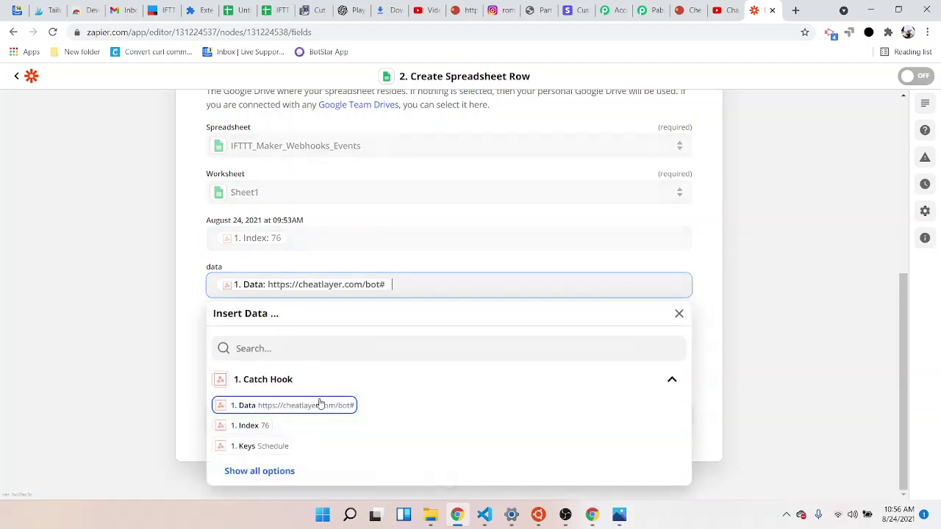
click(178, 357)
click(288, 332)
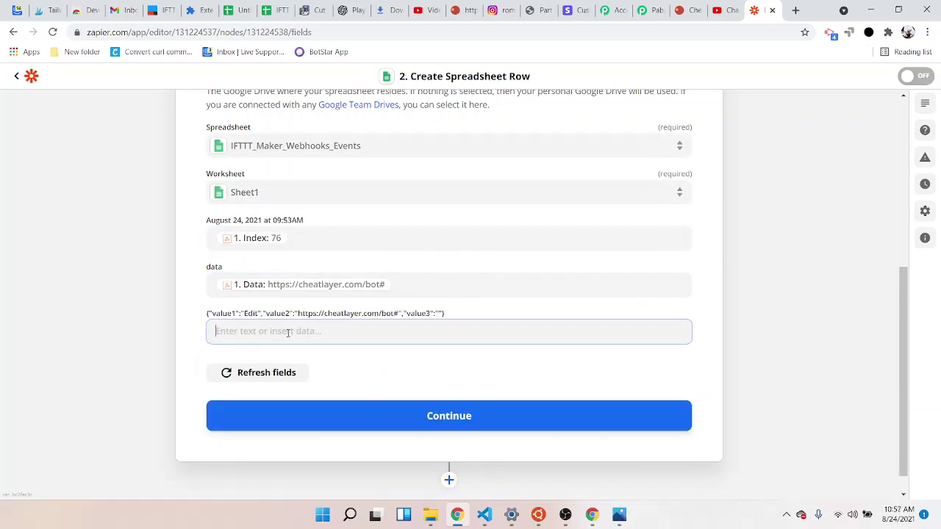
click(261, 493)
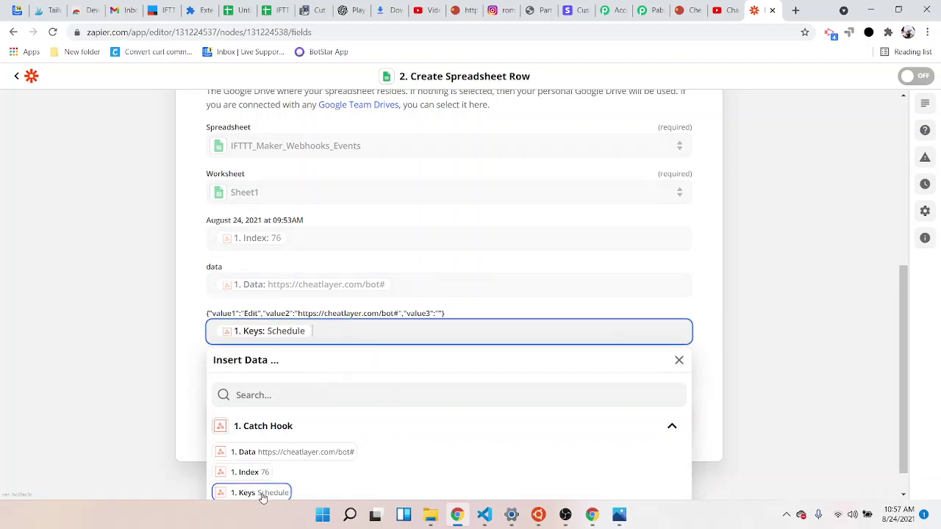
click(122, 352)
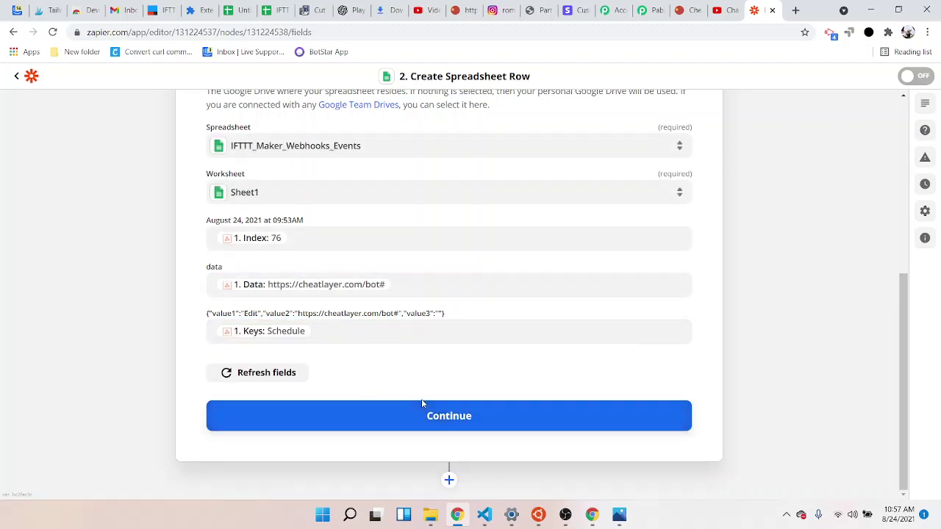
click(450, 416)
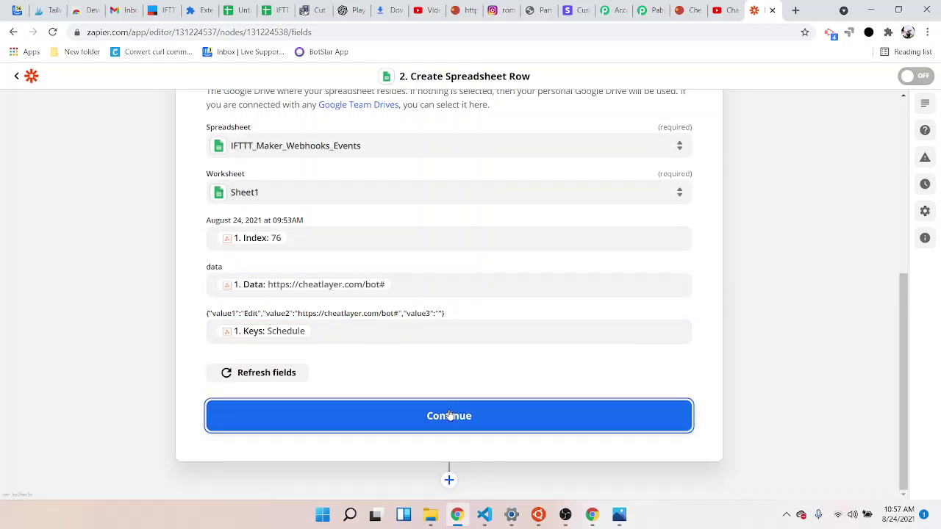
Switch to the IFTTT_Maker_Webhooks_Events spreadsheet and clear all old entries in A1:D71 of Sheet1
click(273, 8)
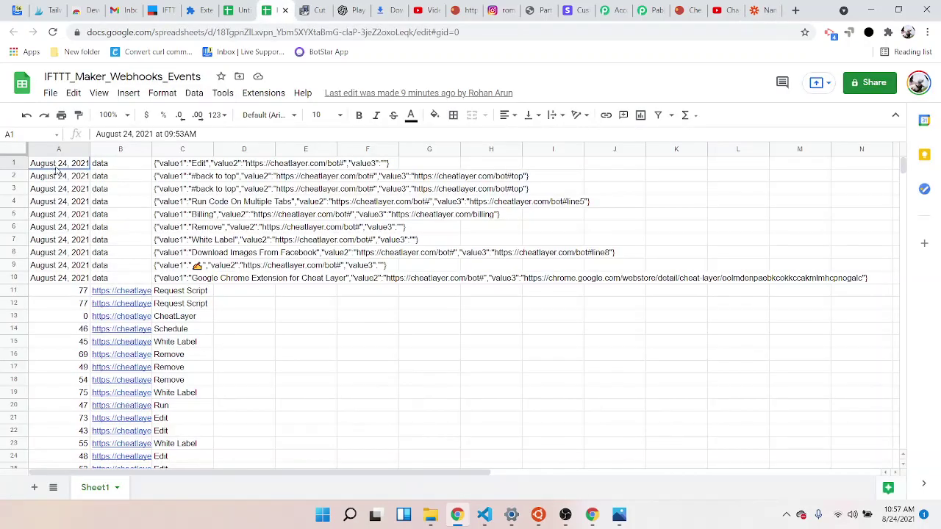
drag(59, 169, 288, 418)
scroll(287, 417, down, 12)
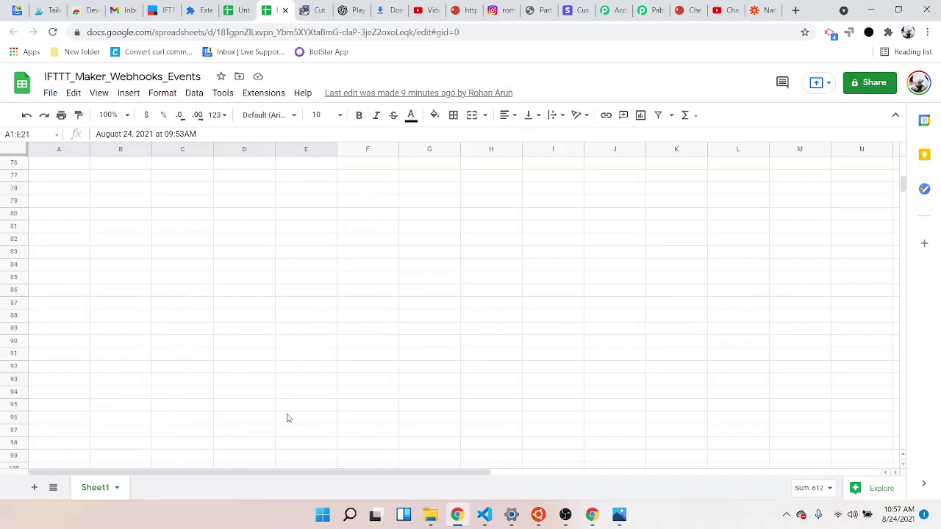
scroll(287, 417, up, 2)
shift+click(258, 231)
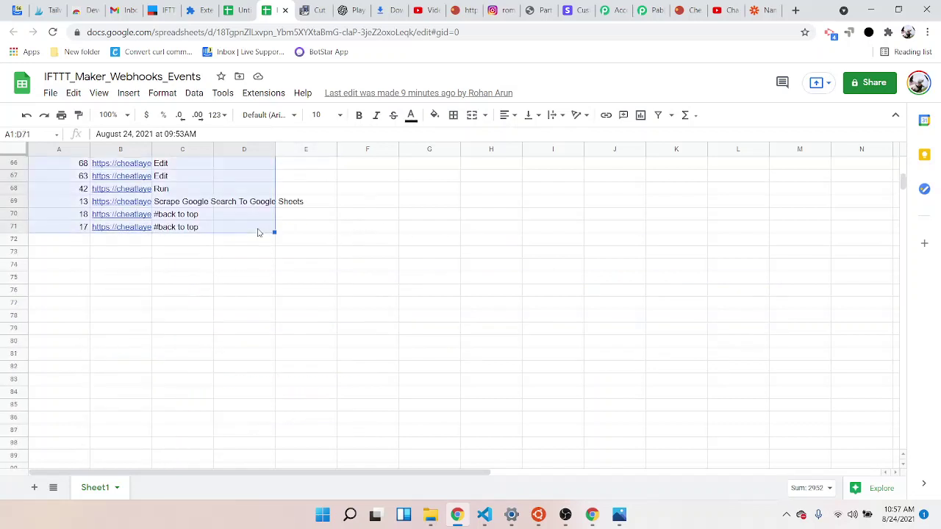
key(Delete)
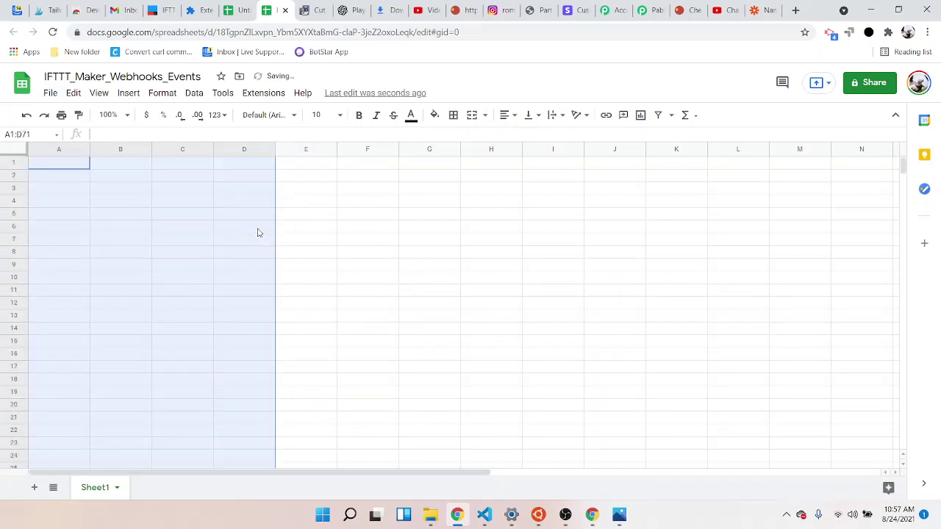
Return to the Zap, run Test & Review on the Create Spreadsheet Row action, and check the spreadsheet for the test row
click(681, 15)
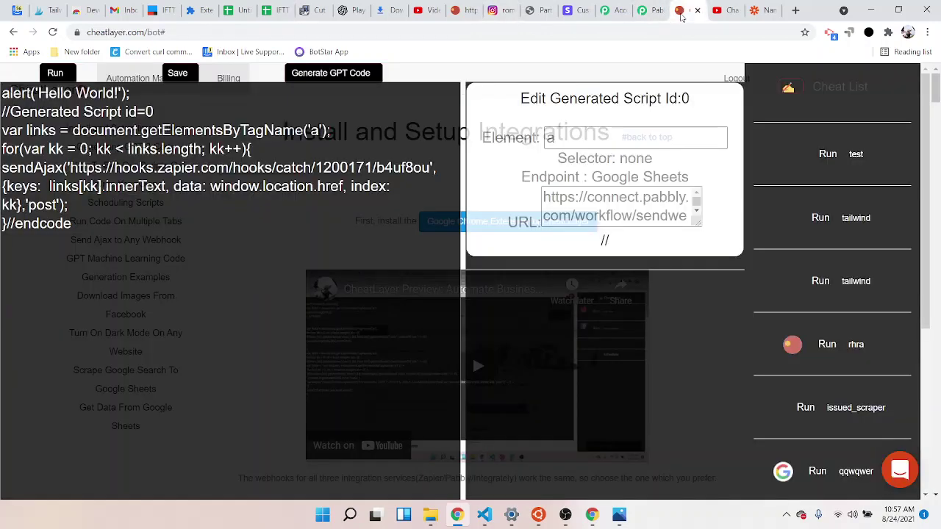
click(757, 11)
scroll(513, 291, down, 3)
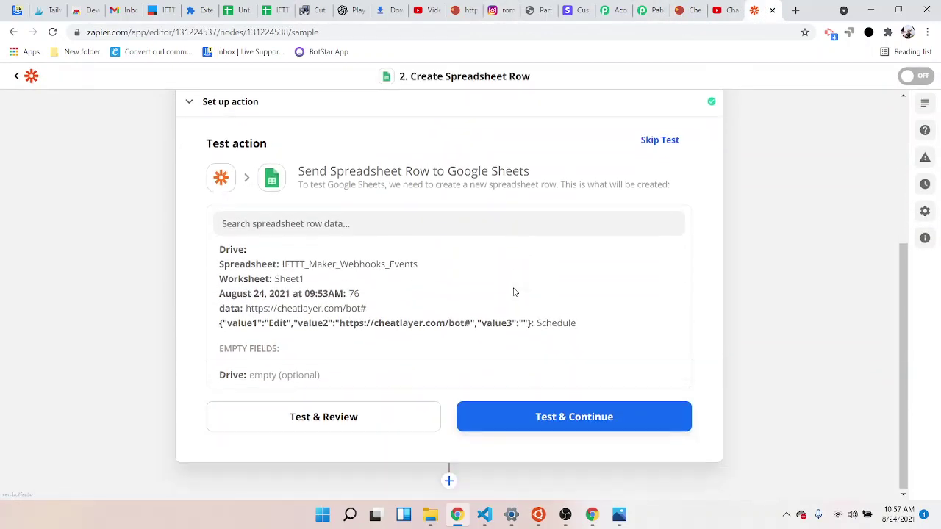
click(380, 419)
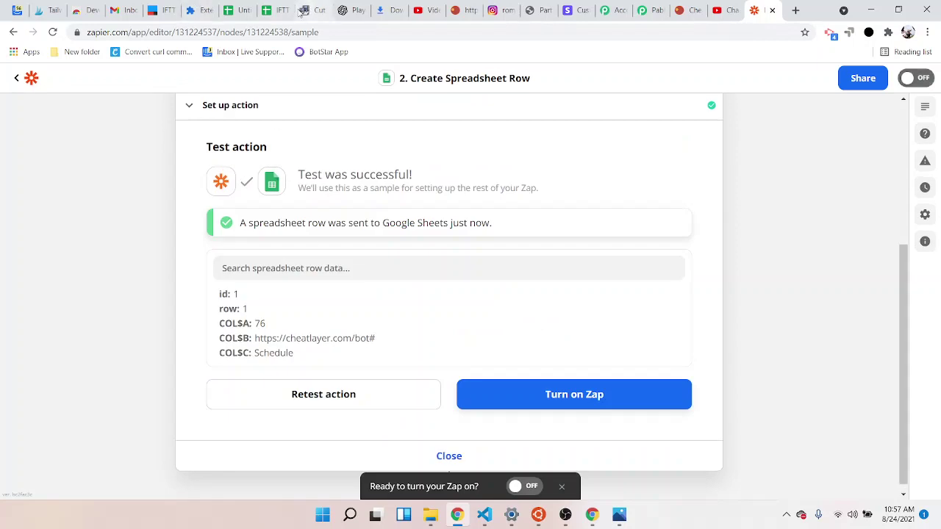
click(274, 10)
click(150, 187)
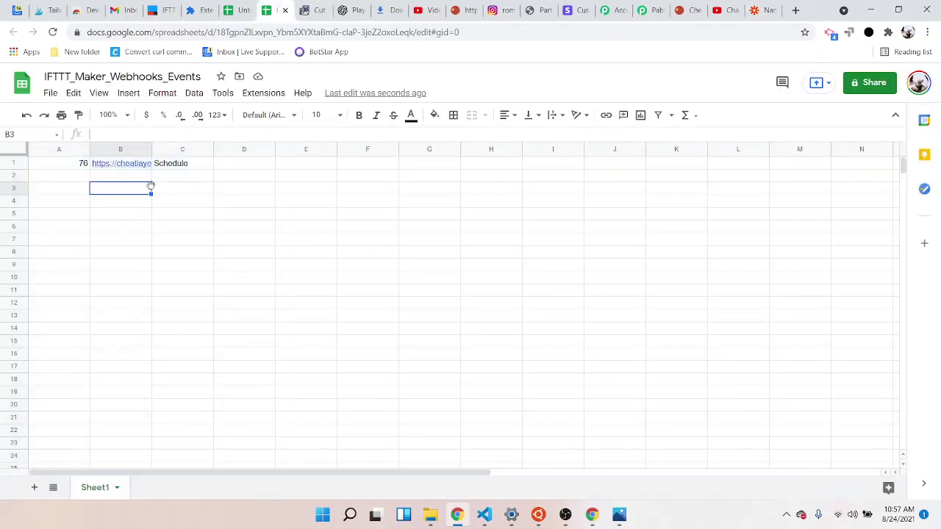
Turn on the Zap in Zapier, copy its share link, and dismiss the sharing dialog
click(719, 11)
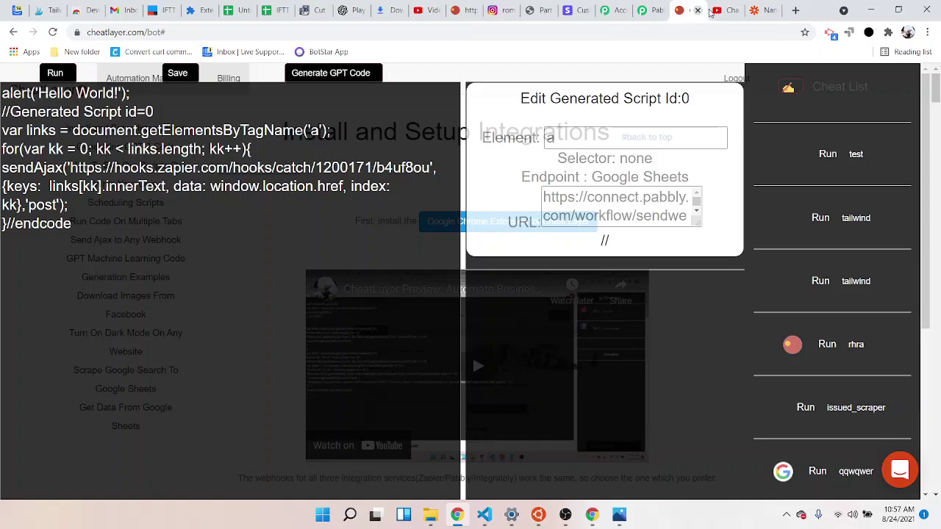
click(757, 10)
click(589, 405)
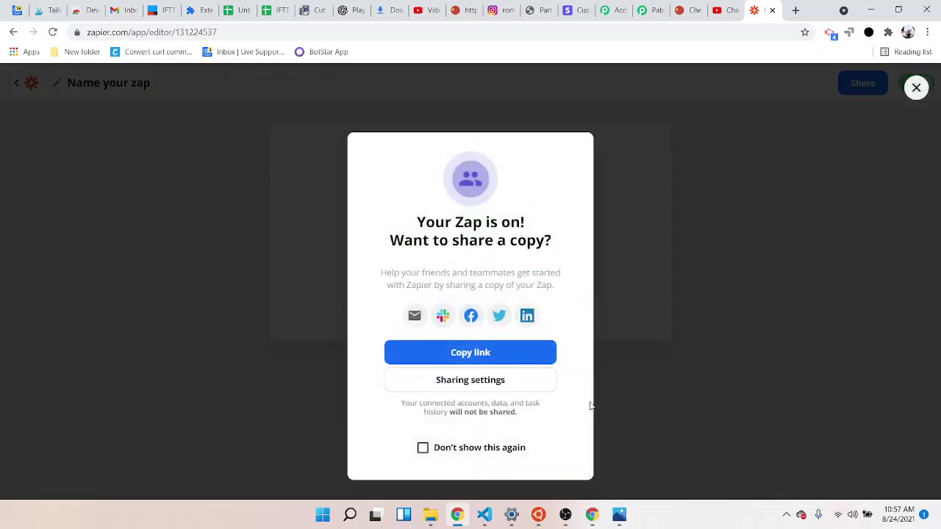
click(505, 351)
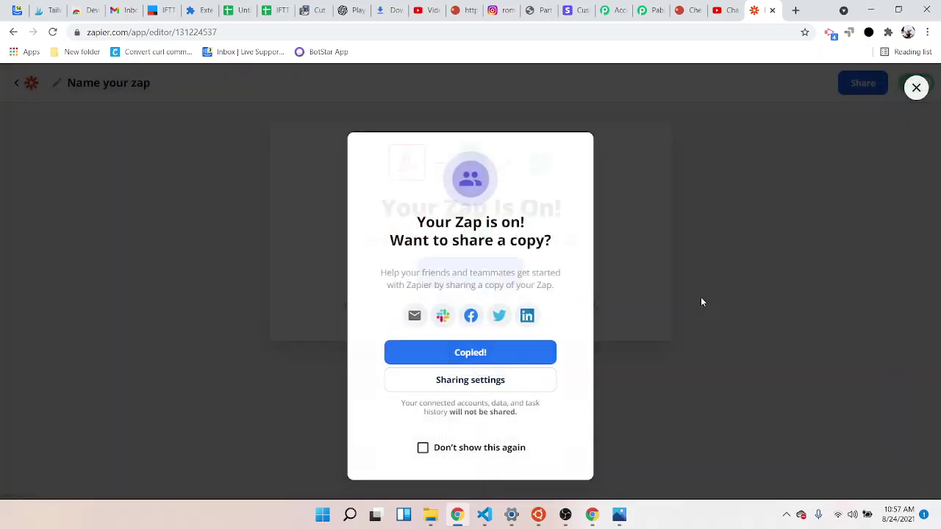
click(700, 298)
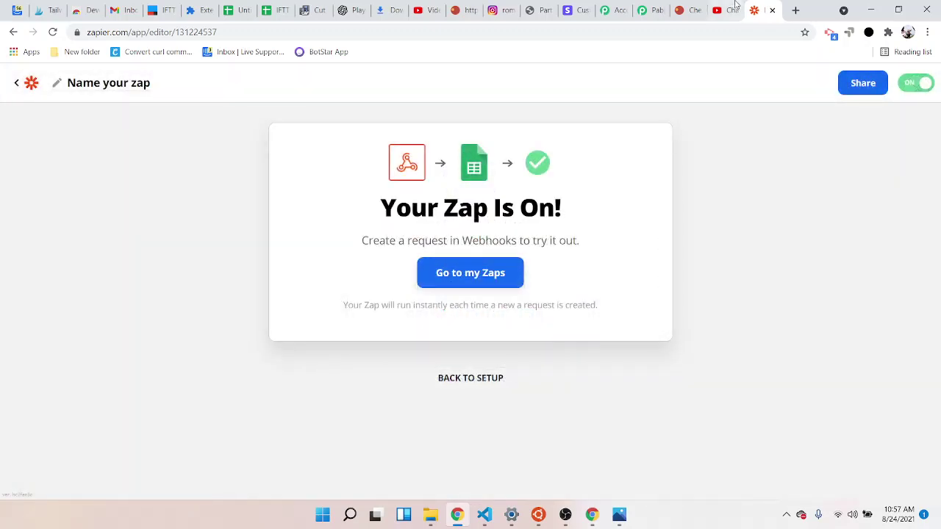
Switch to the Cheat Layer page, run the generated link-scraping script, and dismiss its Hello World alert
click(689, 11)
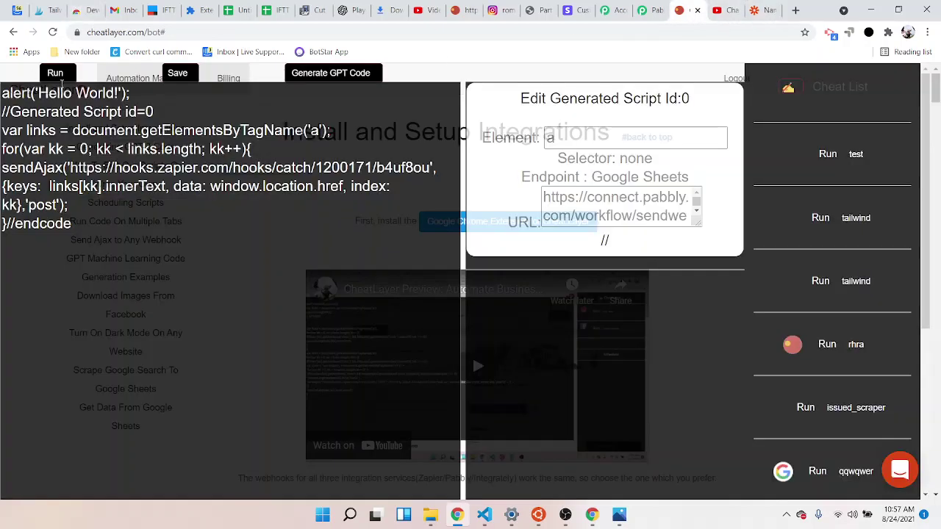
click(57, 75)
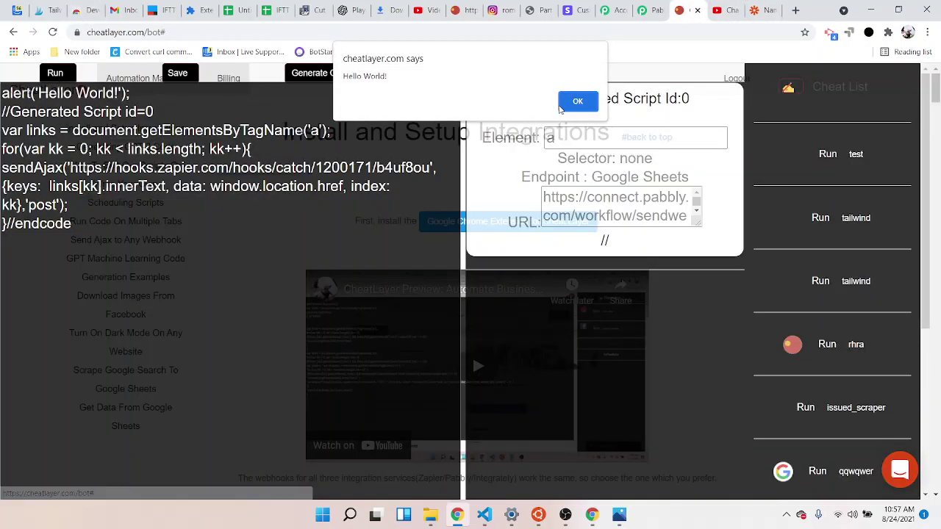
click(586, 100)
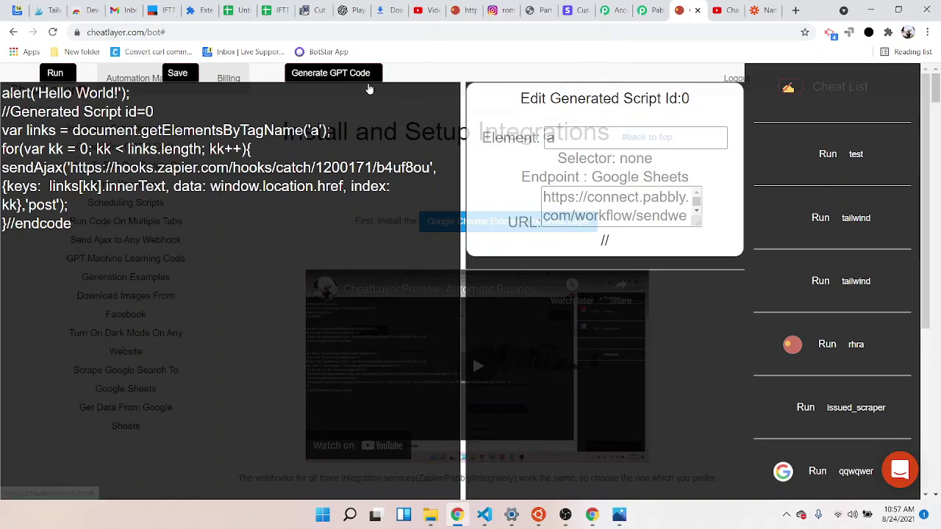
Examine the rows added to Sheet1 of the IFTTT_Maker_Webhooks_Events spreadsheet from start to end, and return to the Zap in Zapier
click(273, 11)
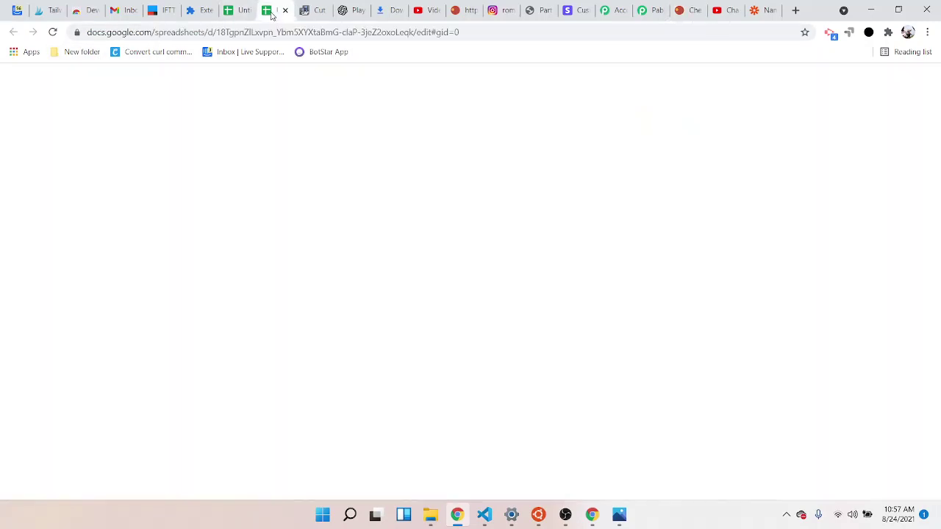
scroll(237, 272, down, 2)
scroll(237, 271, down, 10)
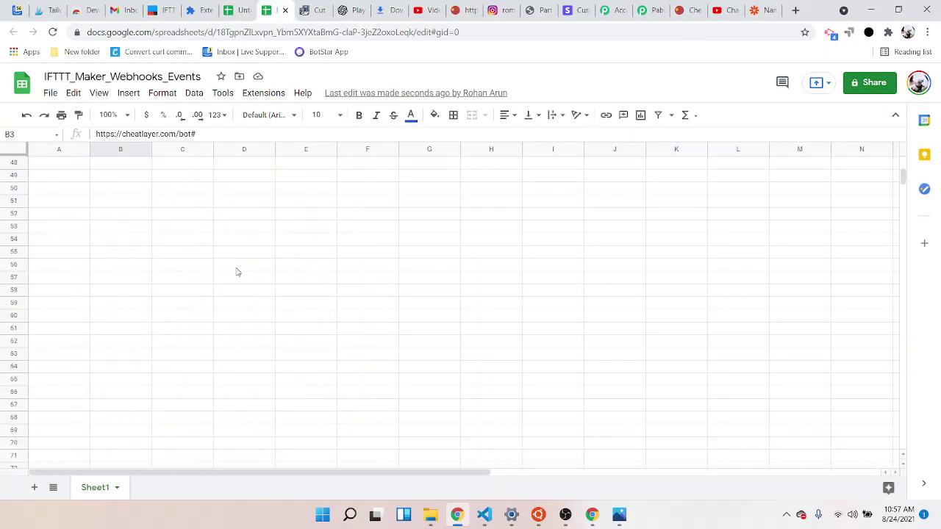
scroll(236, 272, down, 1)
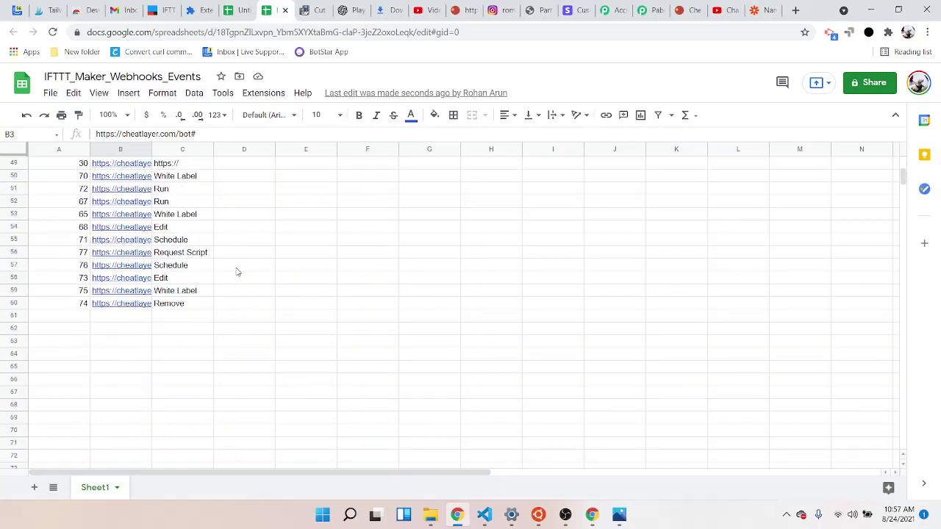
scroll(237, 272, up, 10)
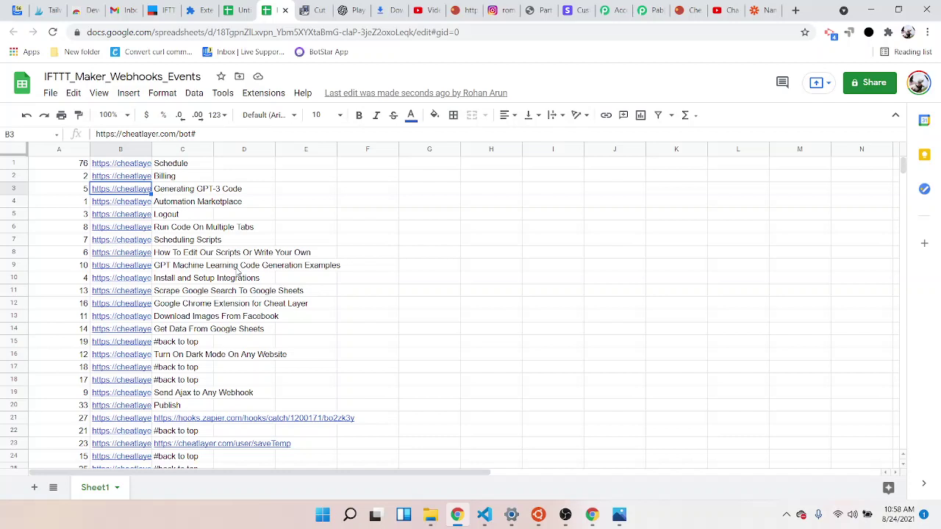
click(757, 14)
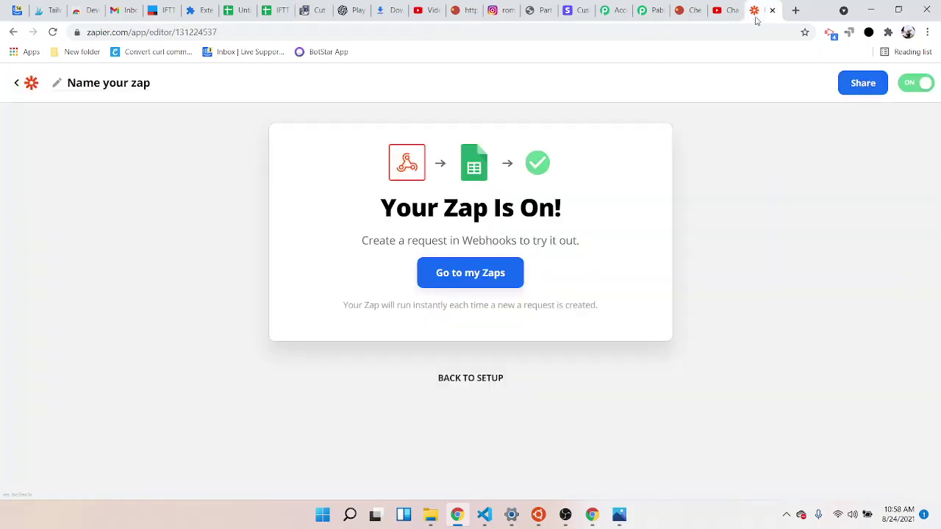